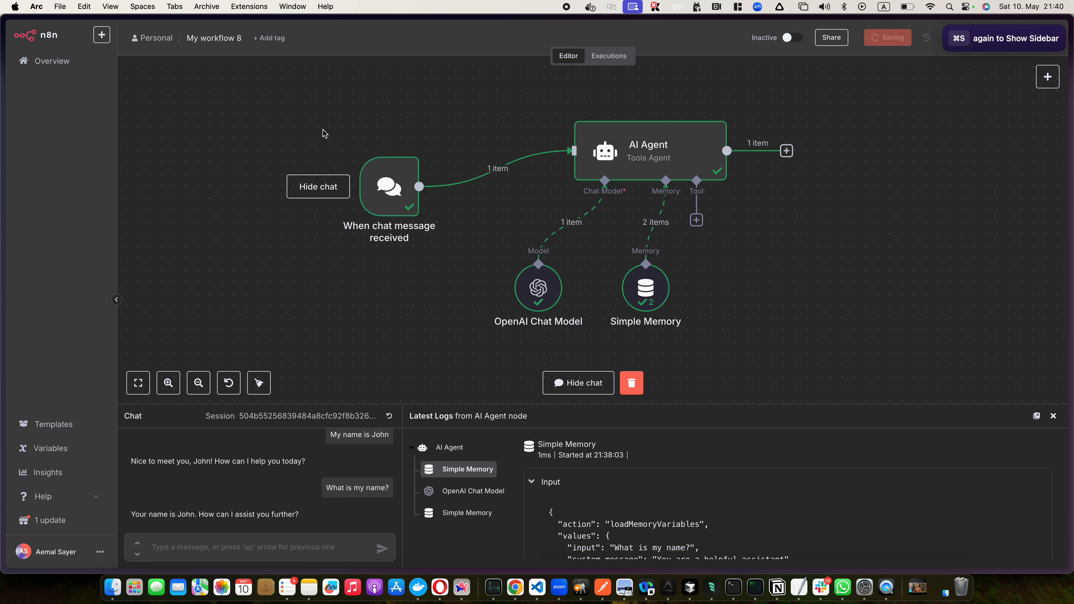
Step: Create a new workflow in the Personal project and add a Chat Trigger as its first node, placed in the canvas's upper-left area
left_click(156, 38)
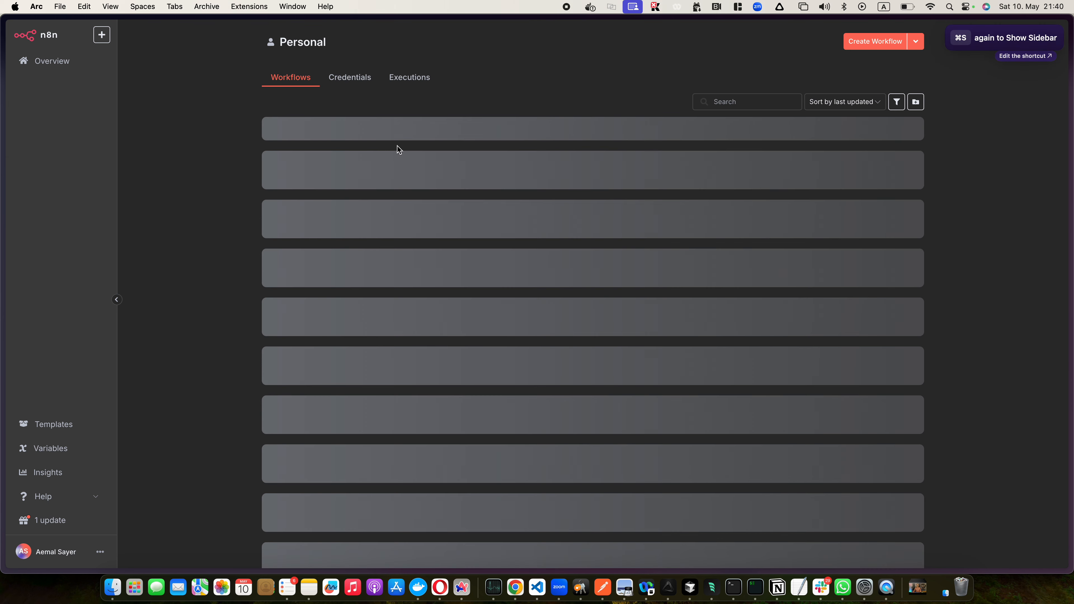
left_click(880, 42)
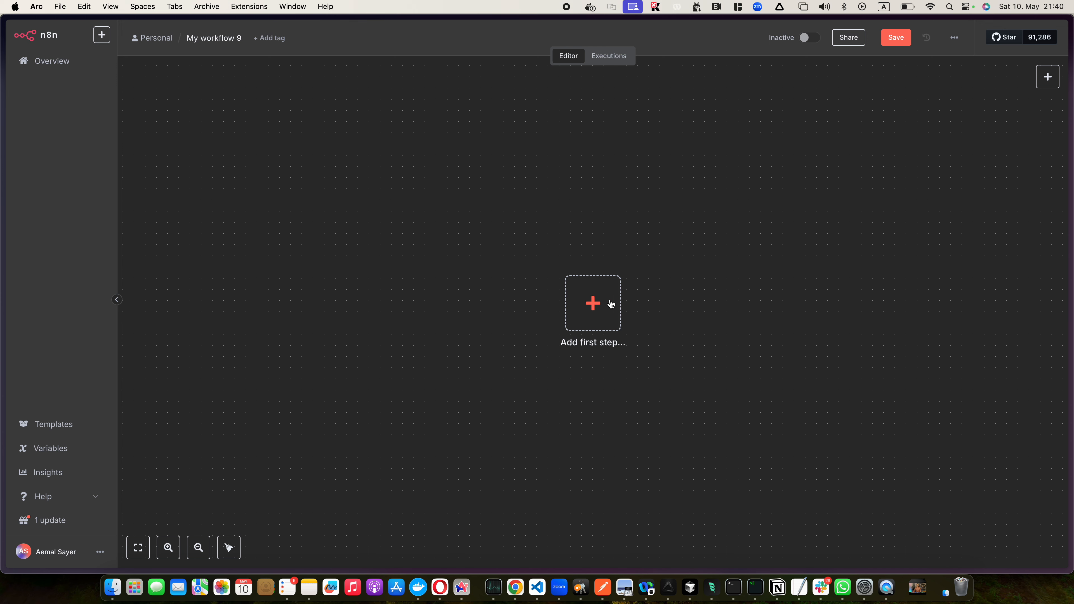
left_click(592, 304)
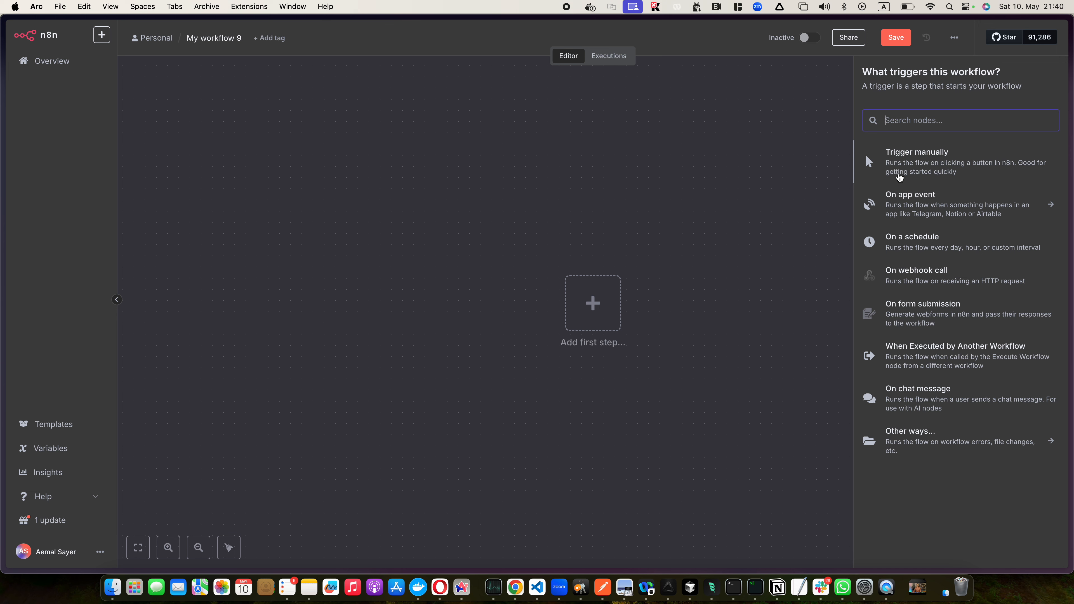
type("chat")
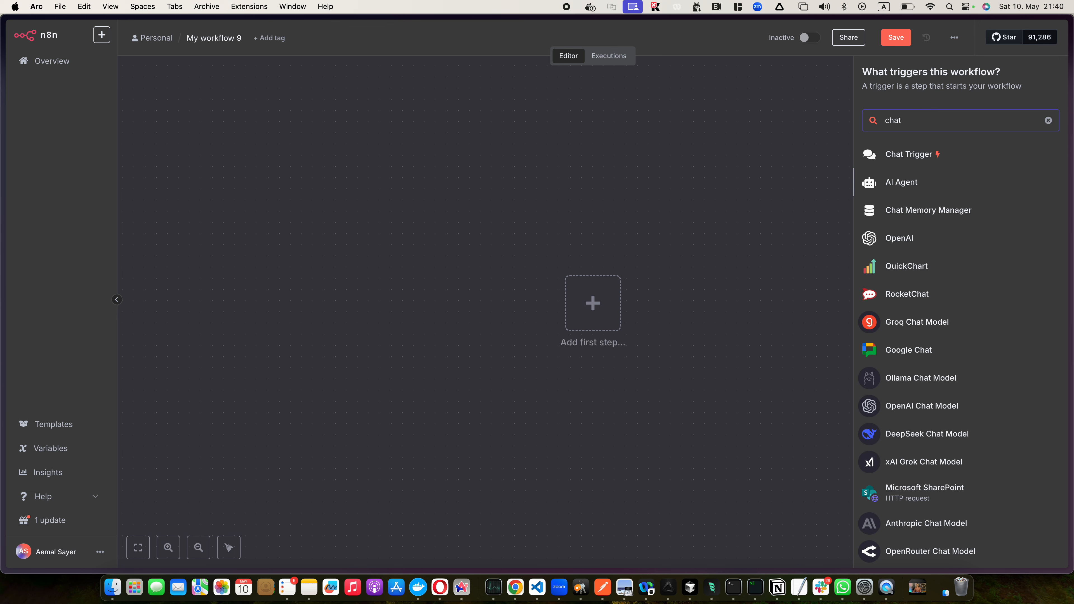
key("Return")
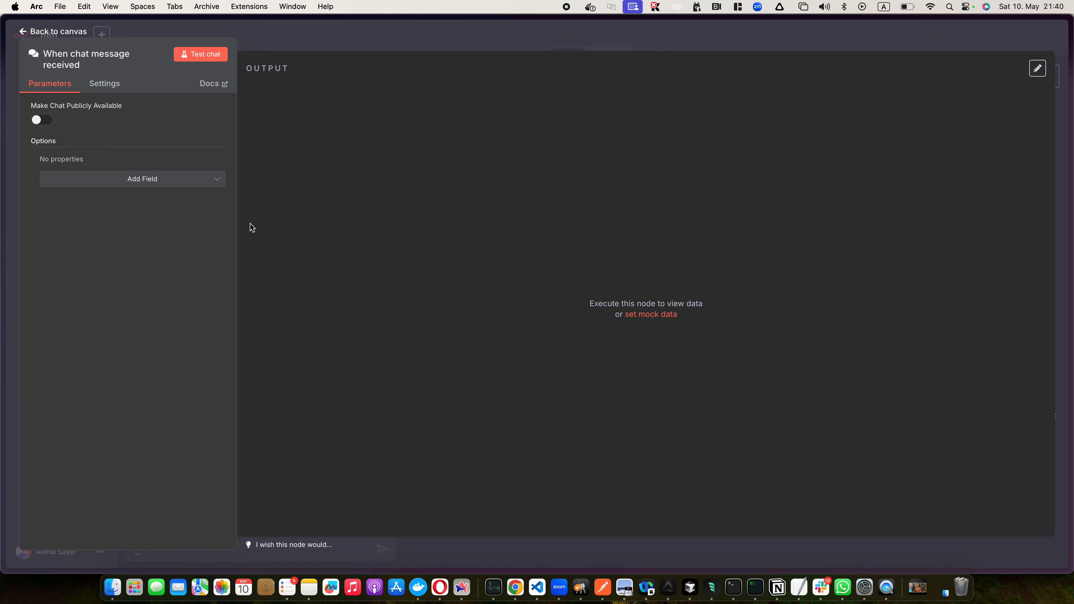
key("Escape")
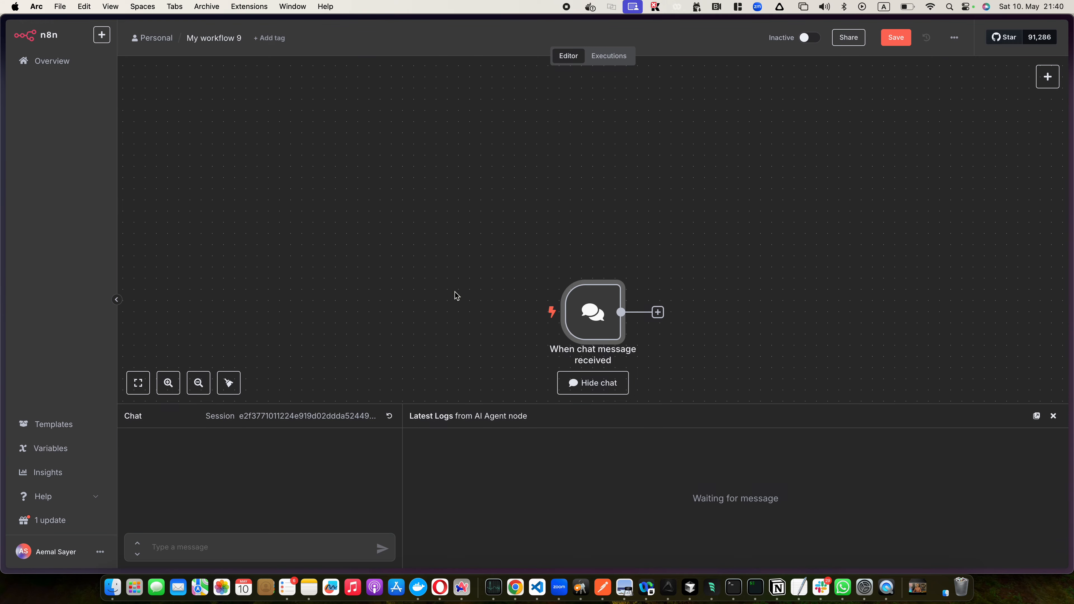
left_click_drag(587, 312, 363, 200)
Step: Add an AI Agent node connected to the chat trigger's output, keeping its default parameters
left_click(434, 201)
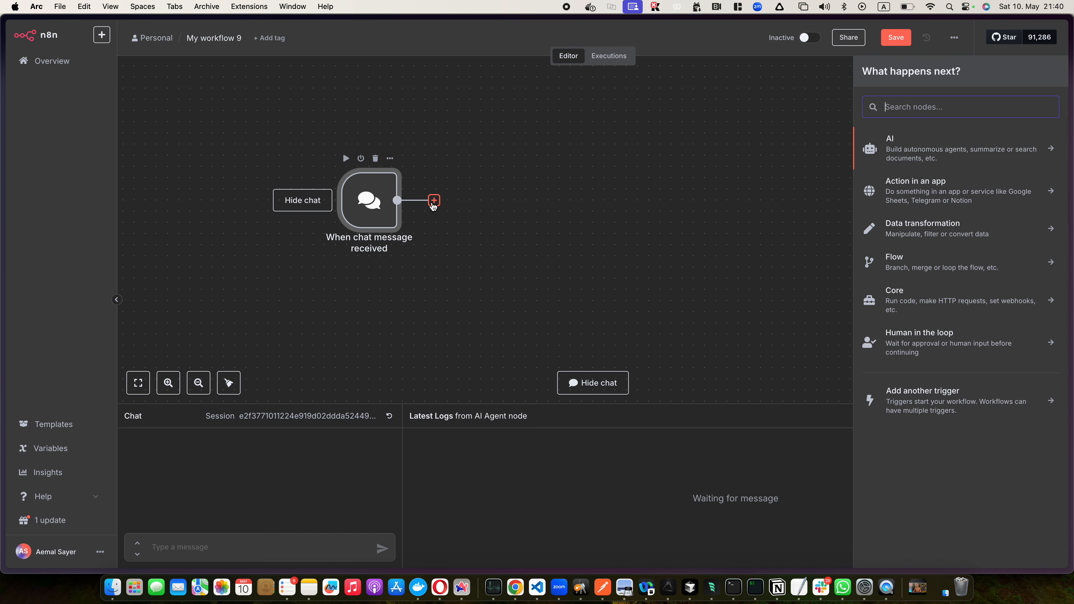
type("ai agent")
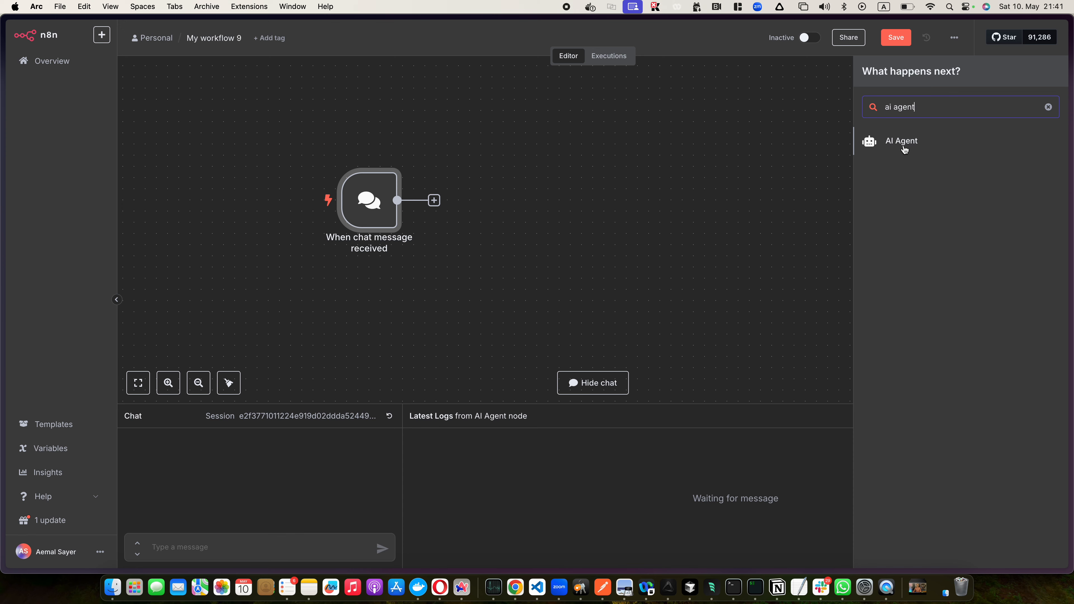
left_click(904, 150)
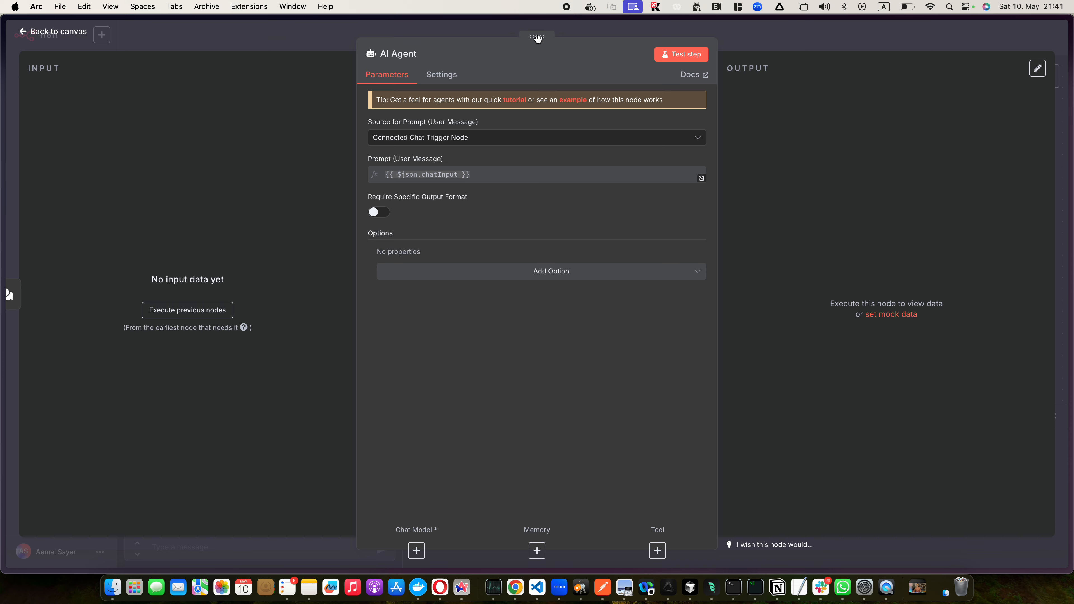
left_click_drag(537, 36, 483, 55)
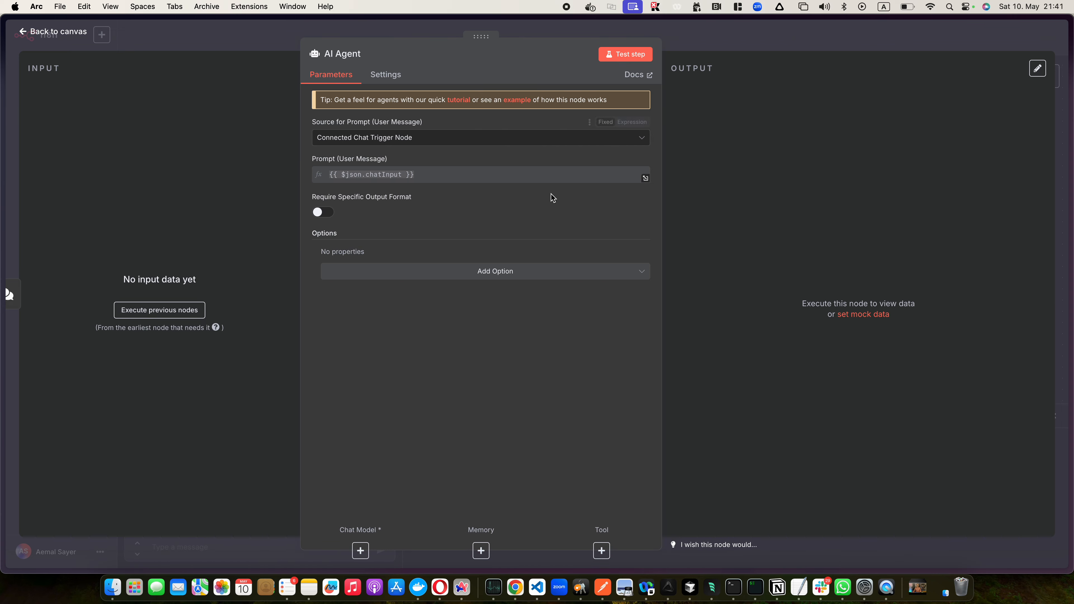
left_click_drag(666, 229, 649, 199)
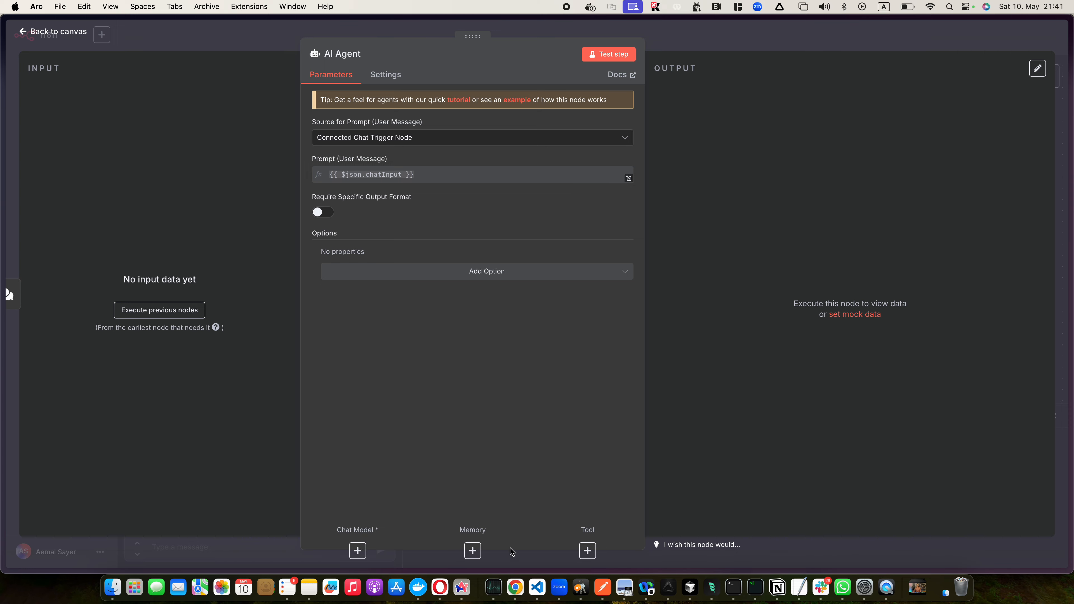
key("Escape")
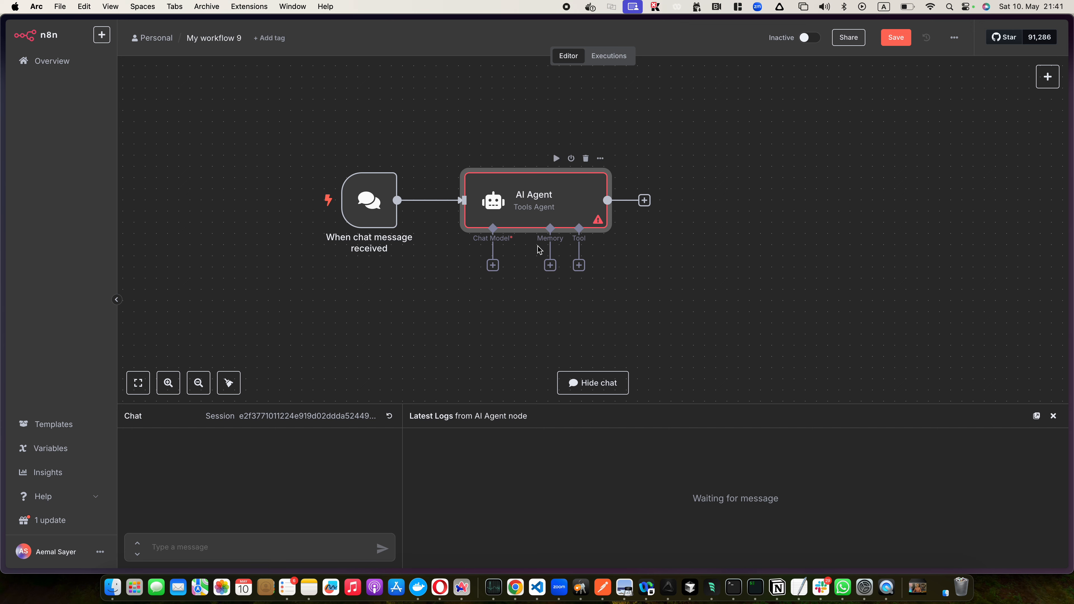
Step: Attach an OpenAI Chat Model to the AI Agent's chat model connector and place it below and left of the agent
left_click(493, 265)
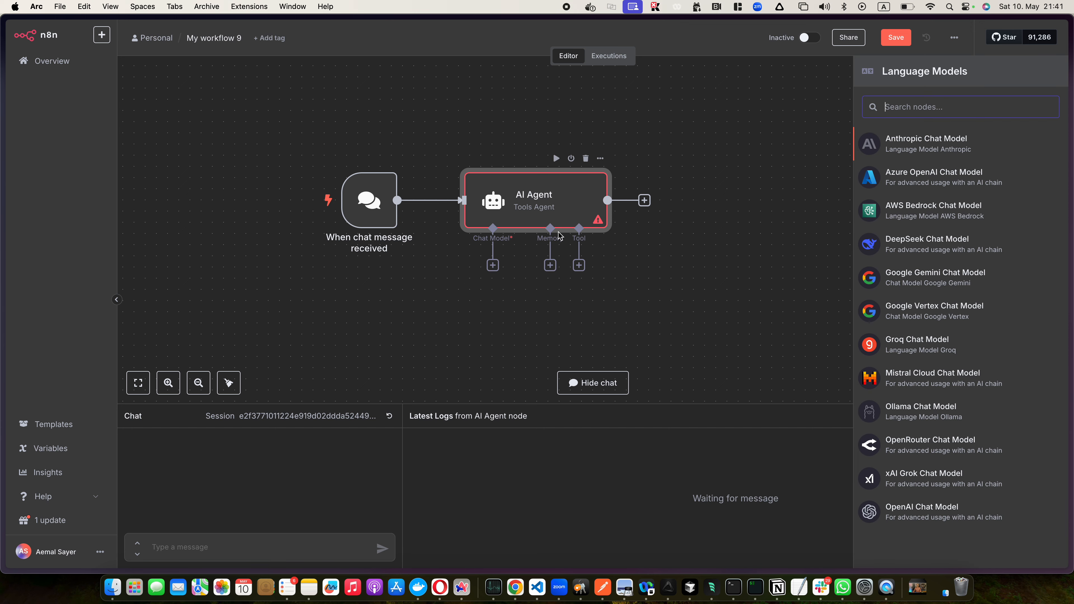
type("open")
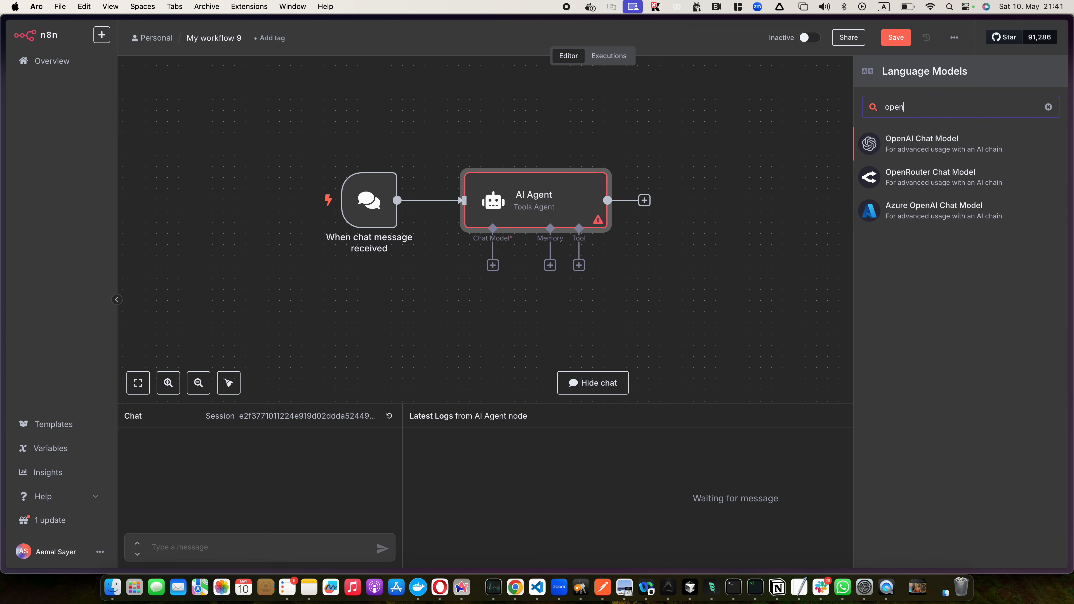
key("Return")
key("Escape")
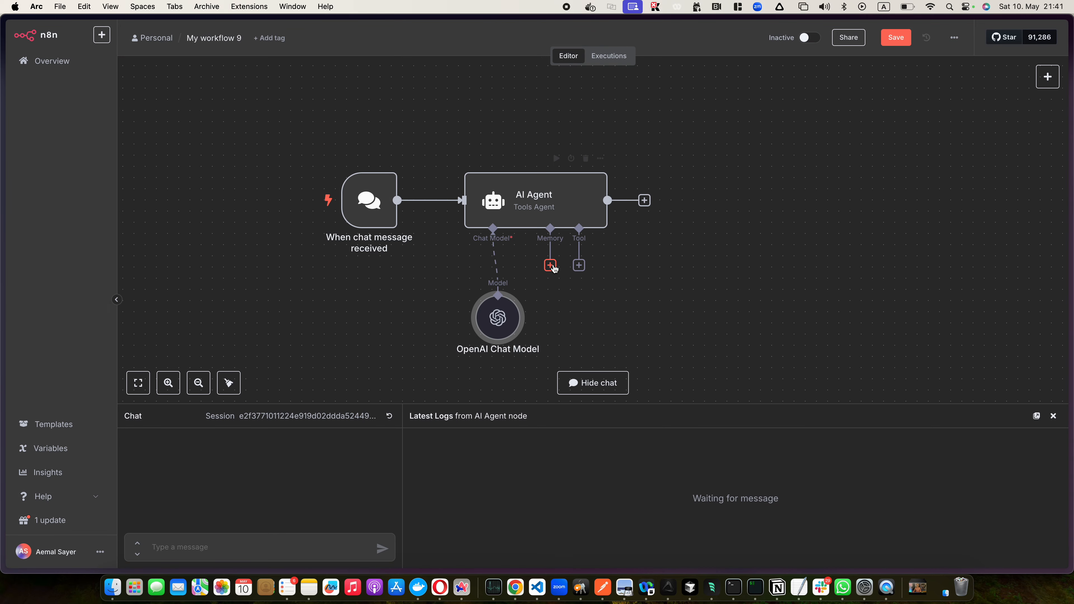
left_click_drag(497, 315, 430, 315)
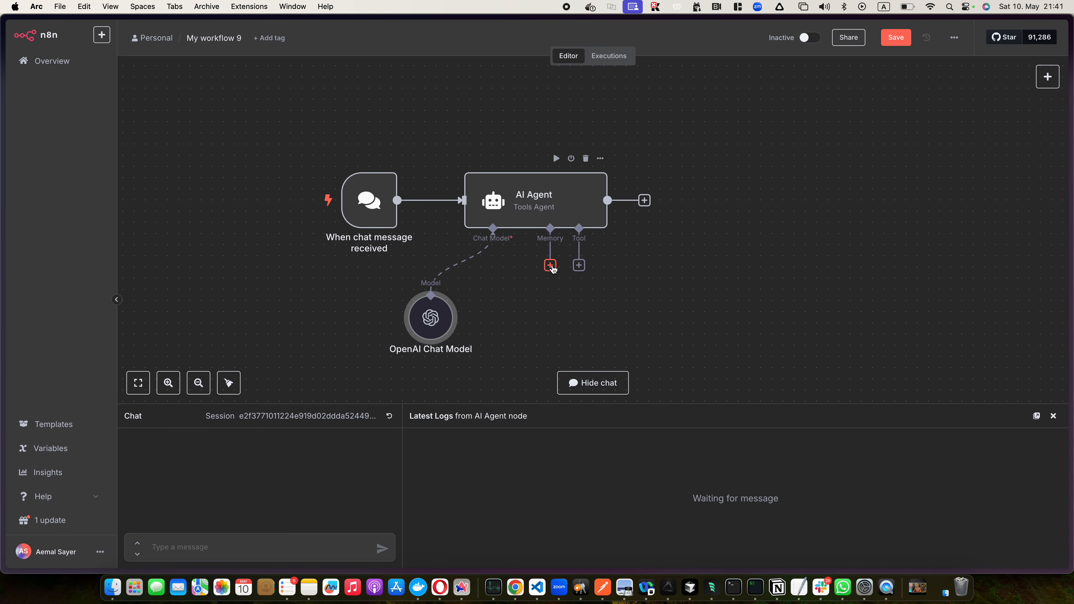
Step: Attach a Simple Memory node to the AI Agent's memory connector with its default settings
left_click(550, 265)
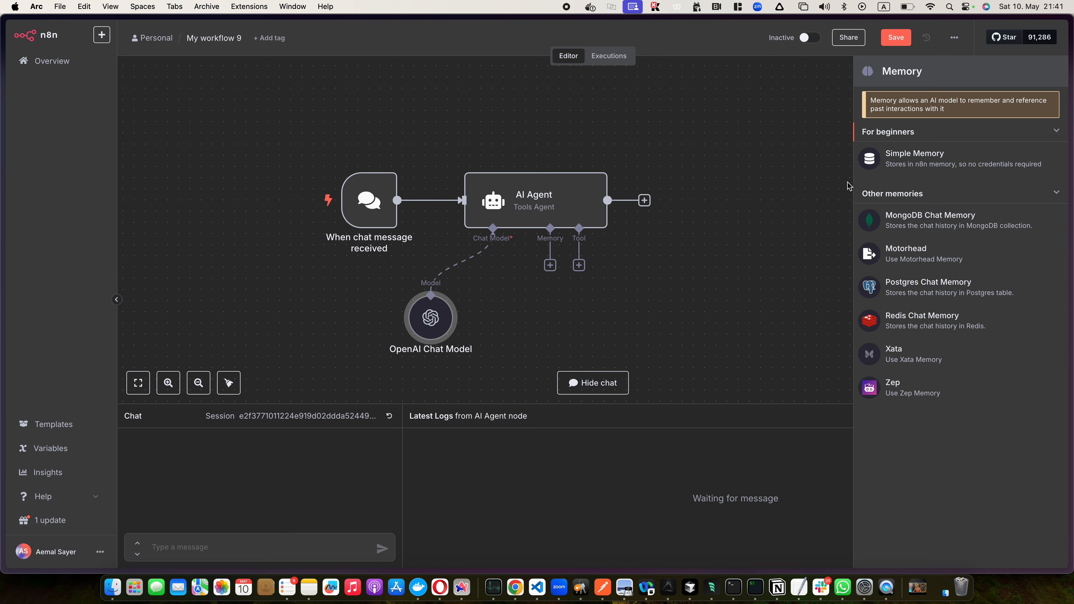
left_click(892, 166)
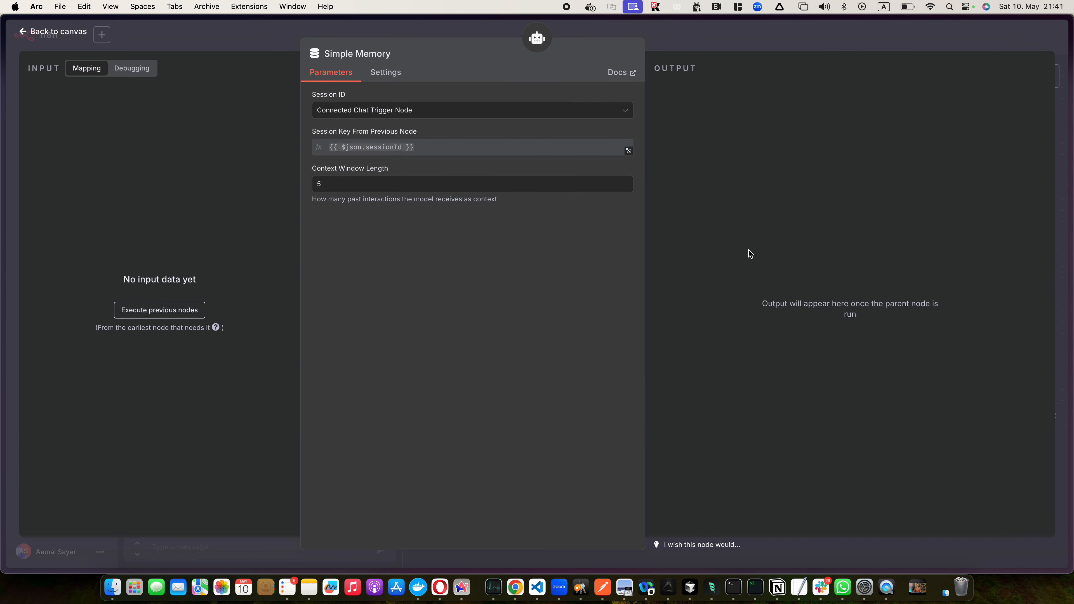
key("Escape")
Step: Check the credential and model set in the OpenAI Chat Model, reached through the AI Agent's settings
double_click(520, 195)
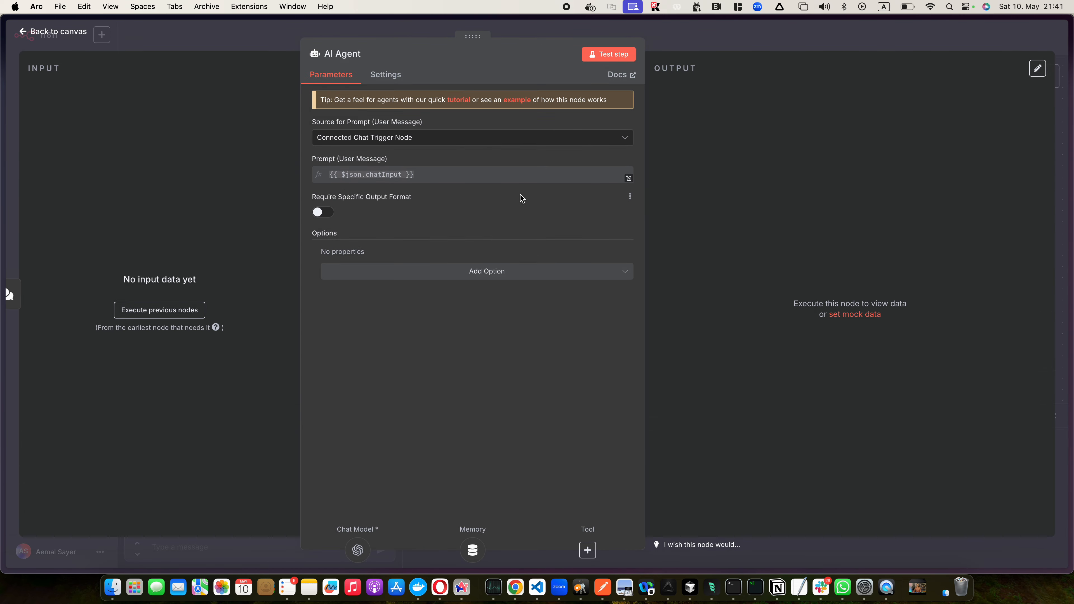
left_click(358, 550)
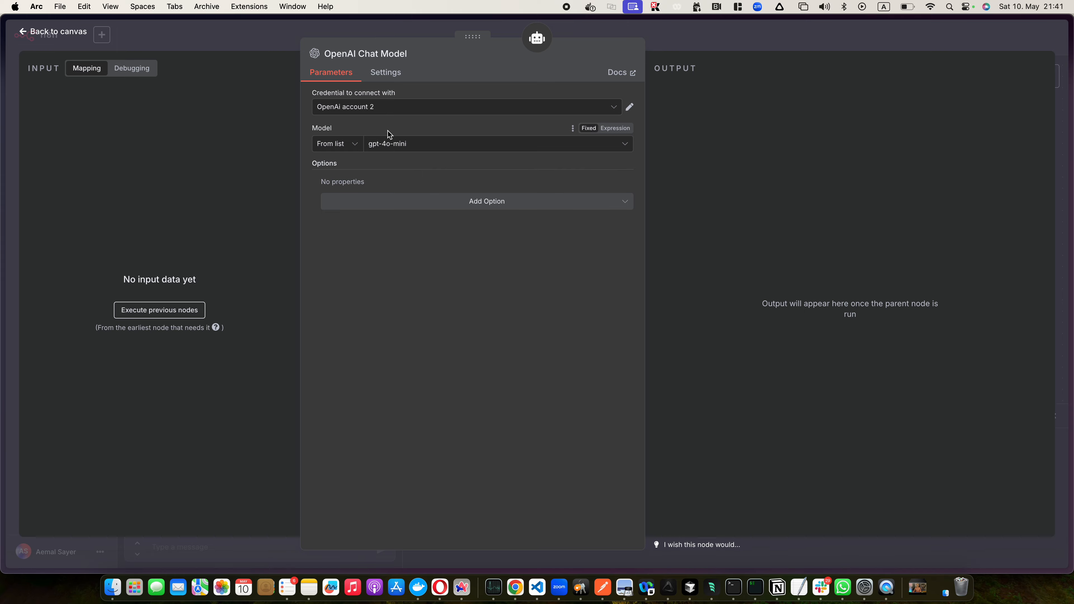
key("Escape")
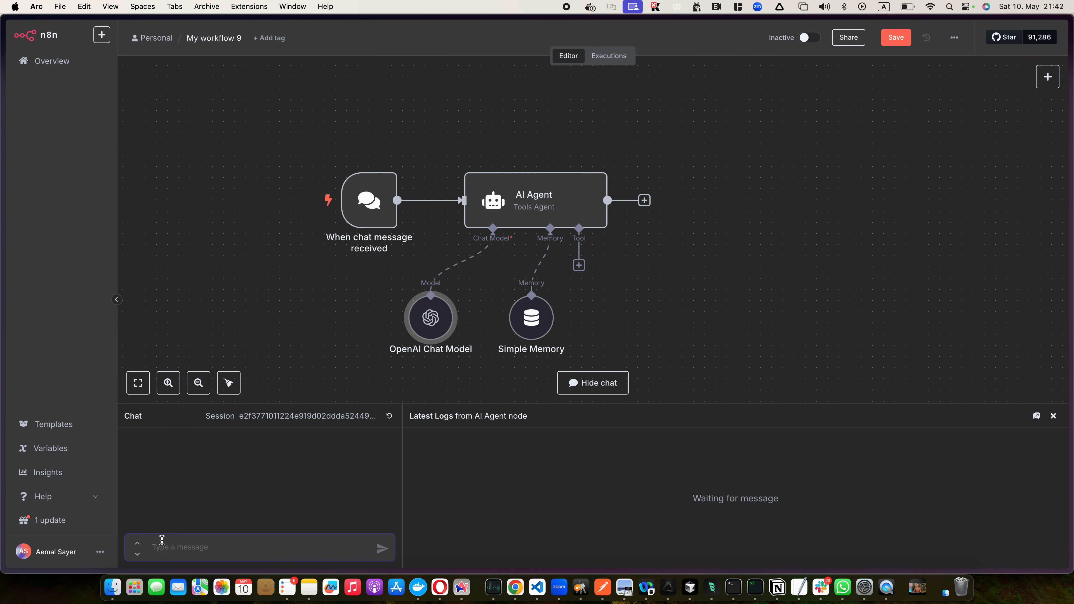
Step: Test the workflow by sending the message "Hi" in the chat
type("Hi")
key("Return")
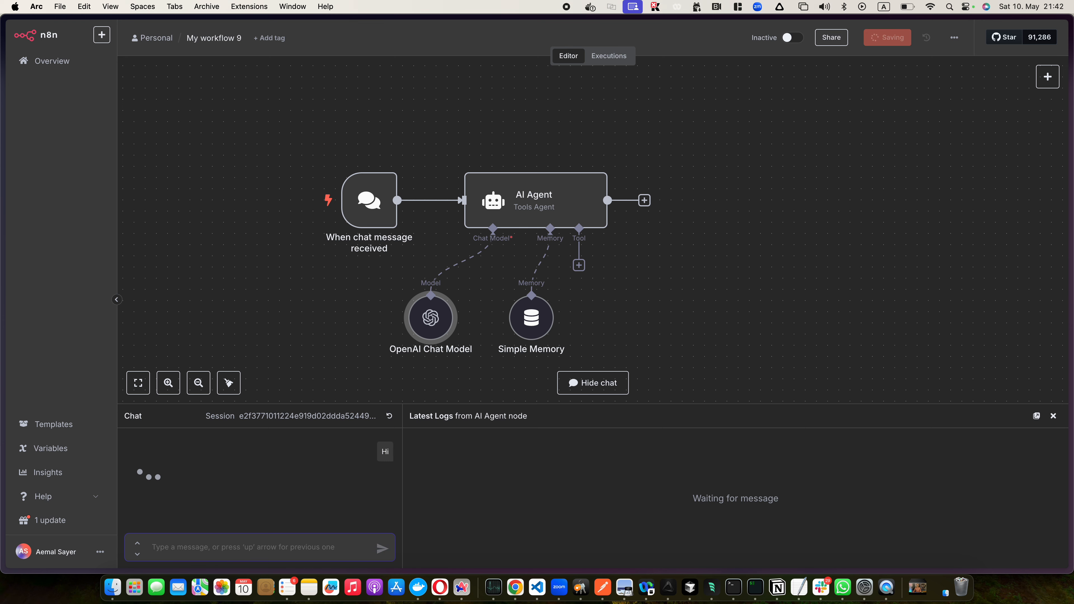
left_click(648, 288)
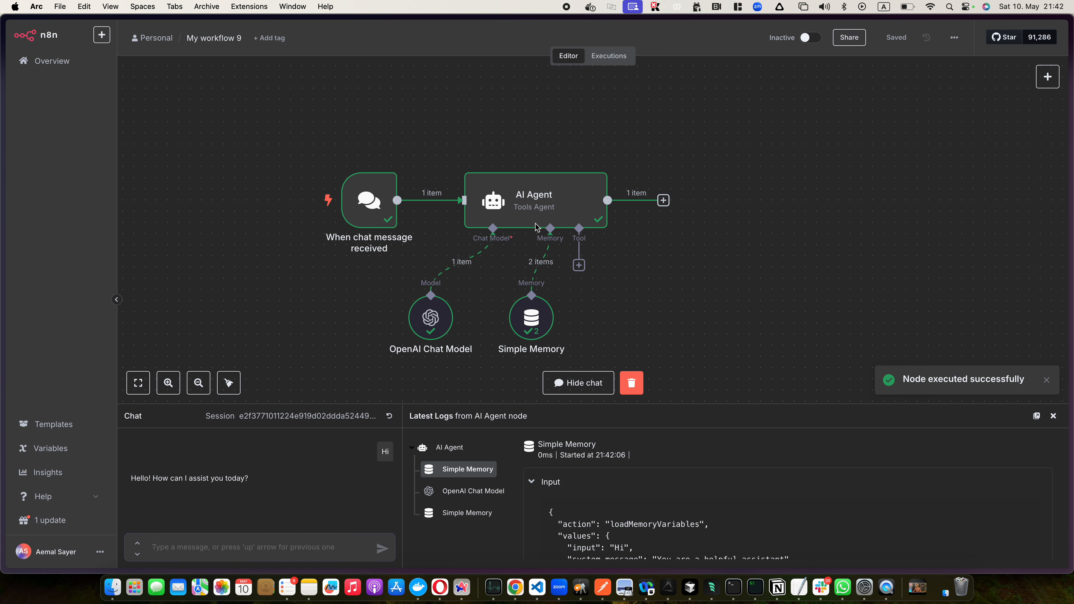
Step: Examine the chat trigger's output data and how it arrives as input in the AI Agent node
double_click(367, 207)
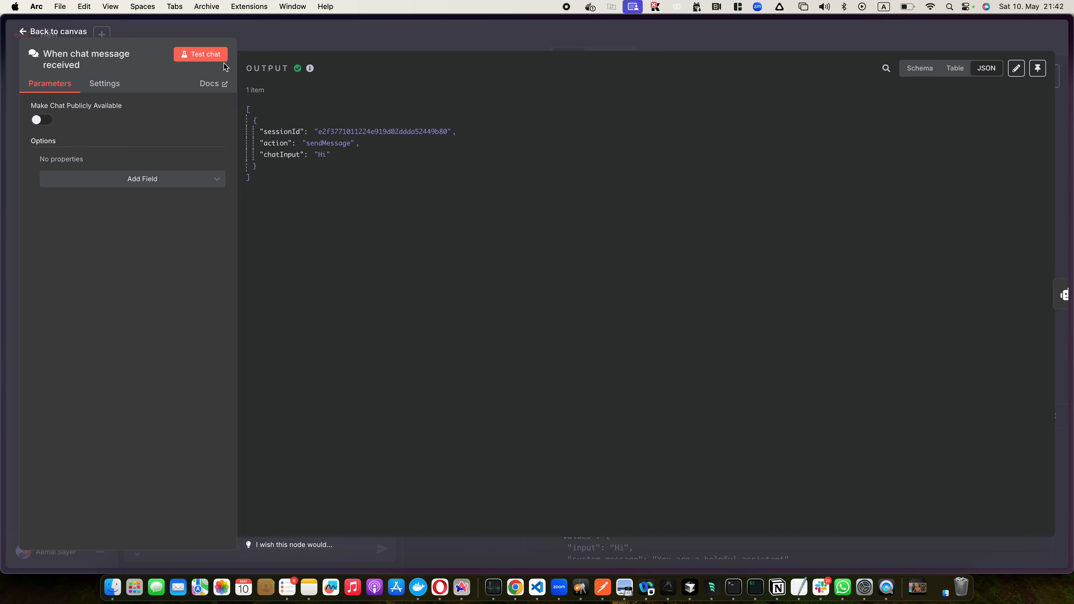
key("Escape")
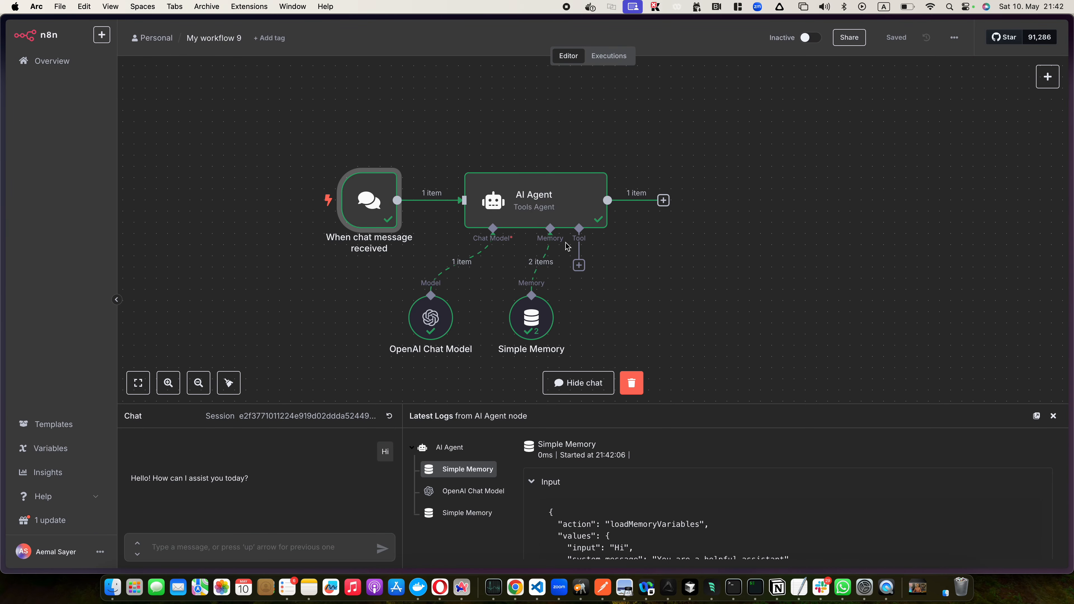
double_click(528, 206)
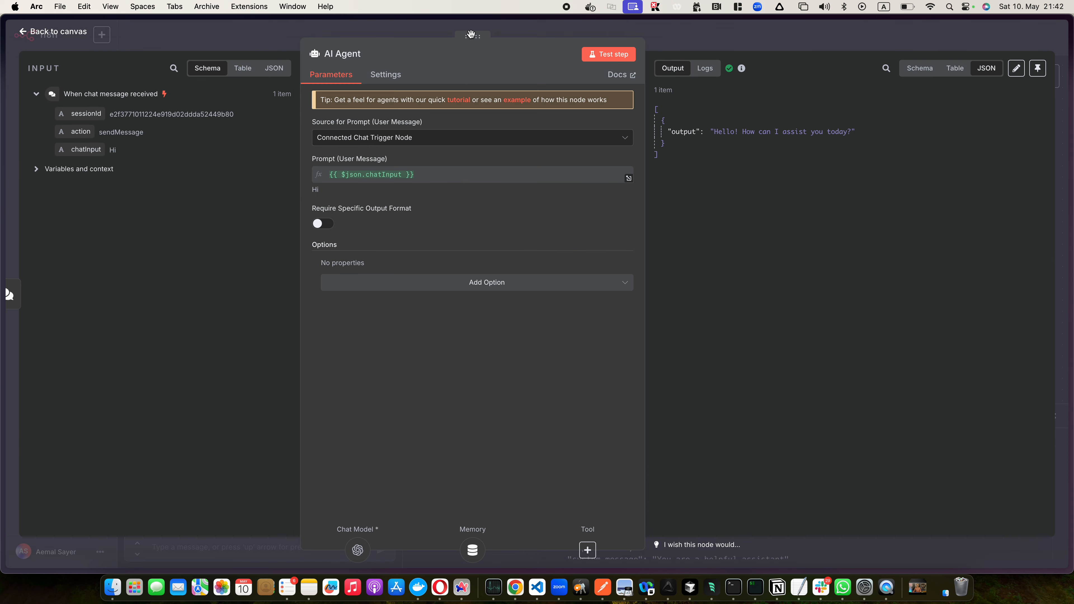
left_click_drag(471, 33, 550, 34)
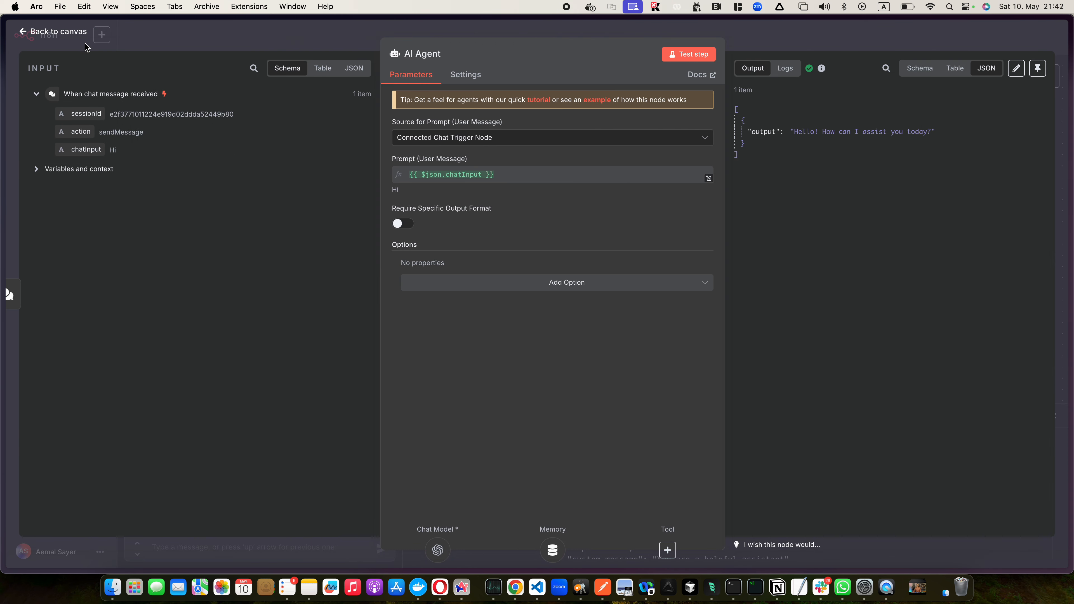
key("Escape")
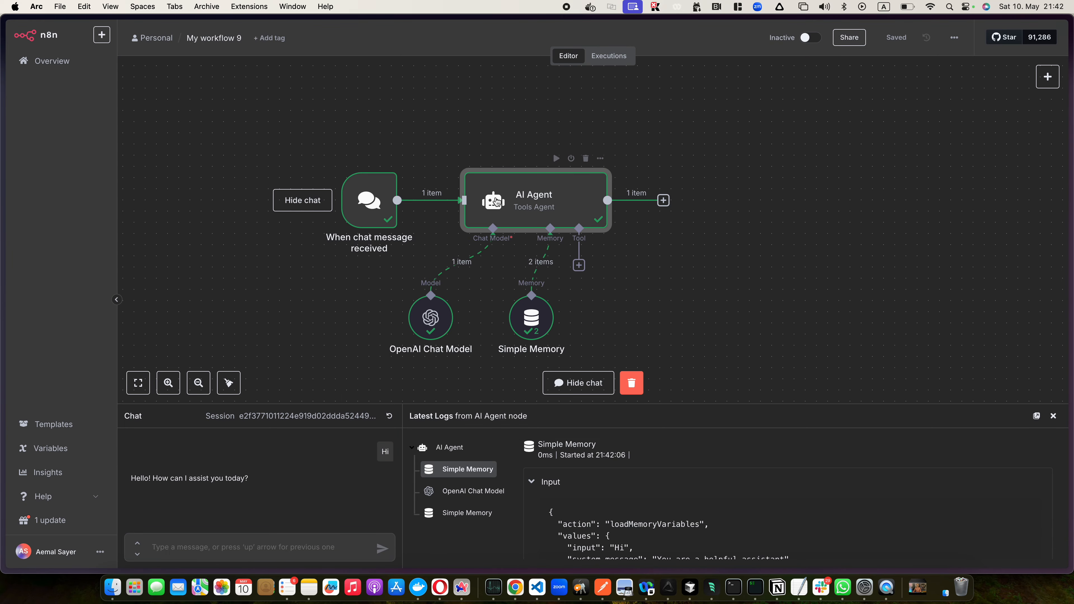
double_click(537, 206)
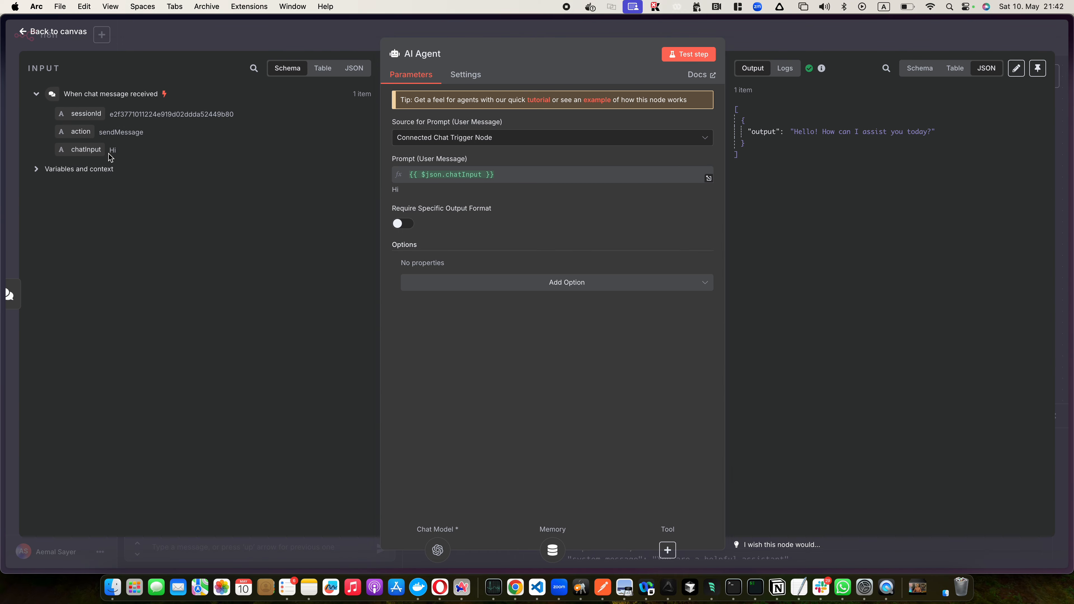
key("Escape")
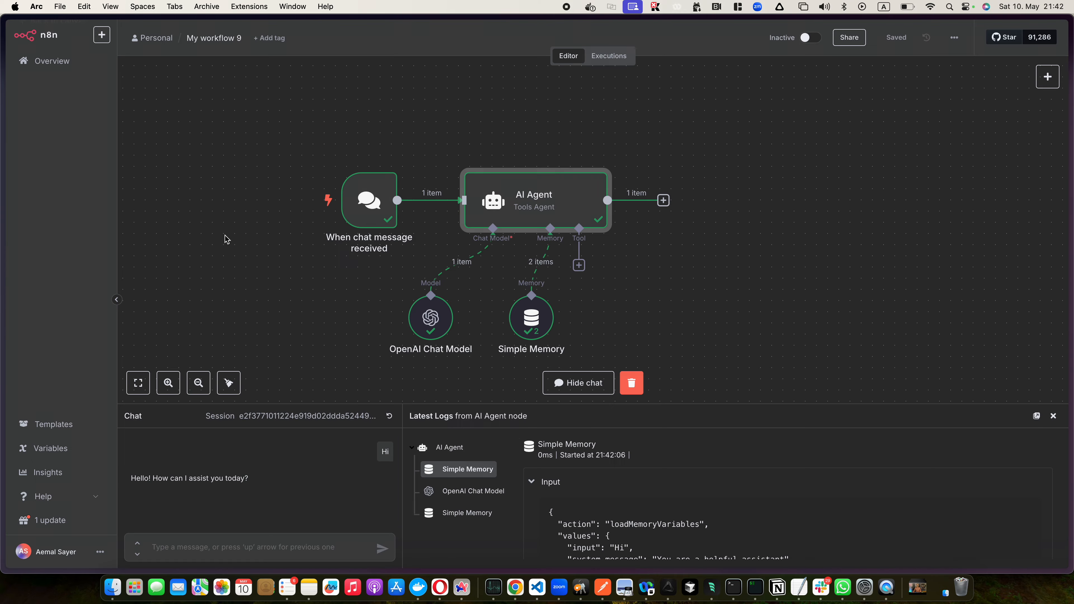
Step: Review the chat trigger's JSON output again, and highlight the response text in the AI Agent's output
double_click(378, 210)
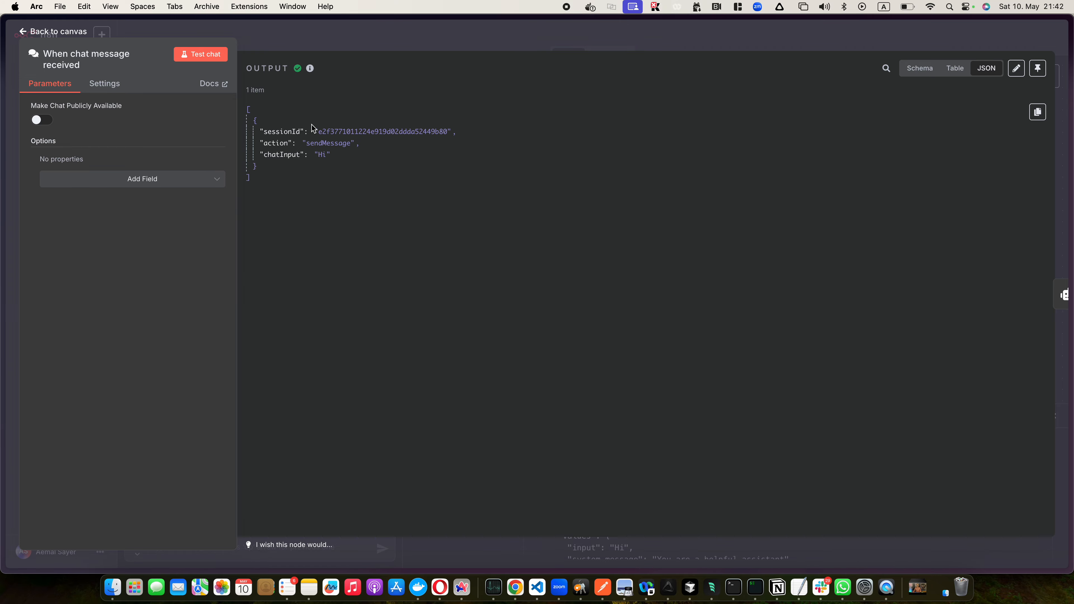
key("Escape")
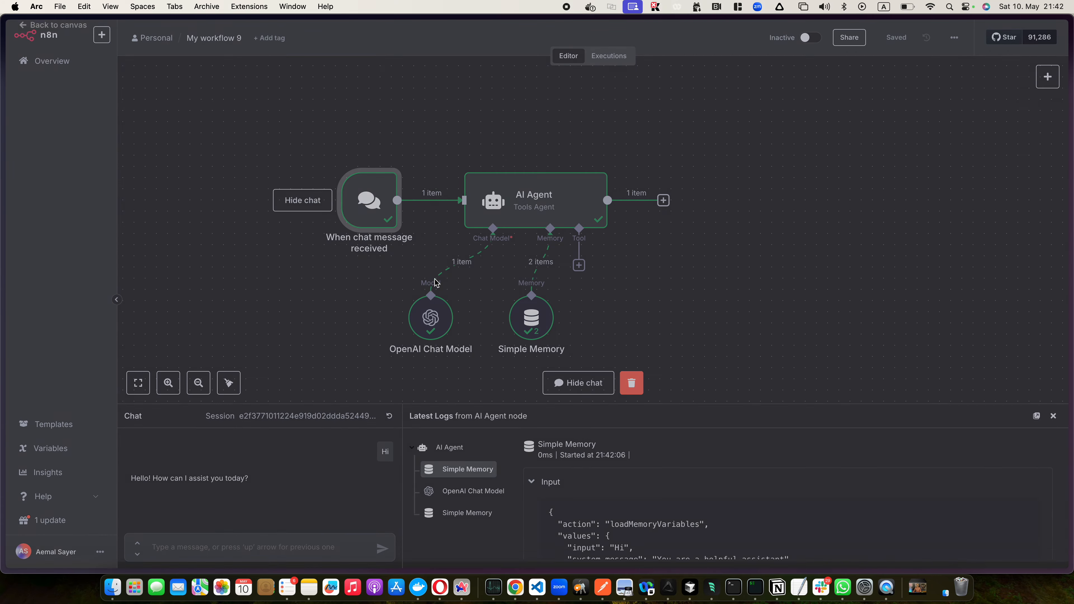
double_click(525, 227)
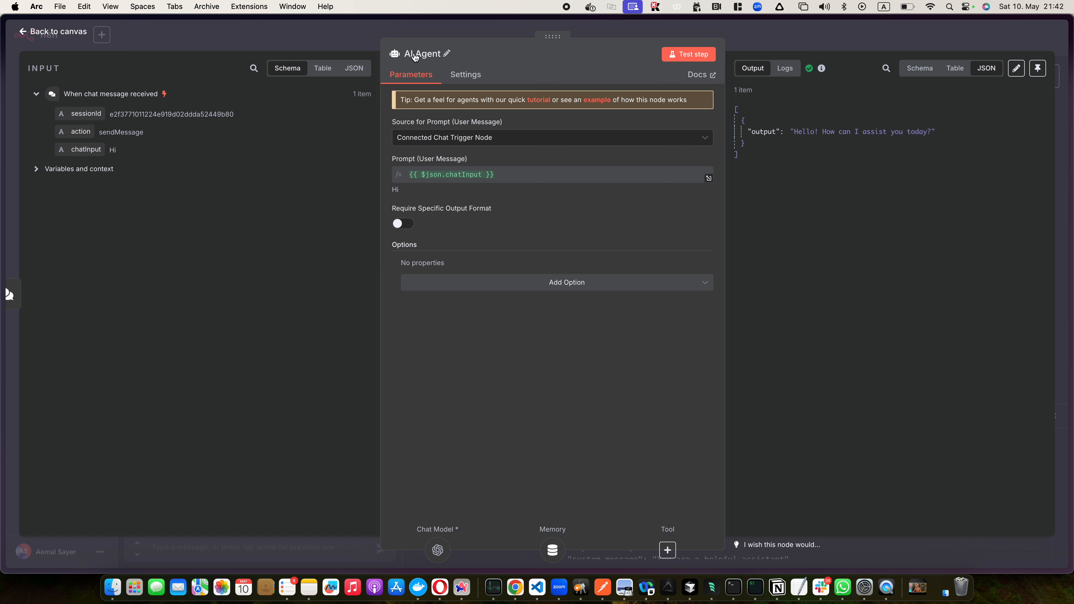
left_click_drag(553, 37, 508, 37)
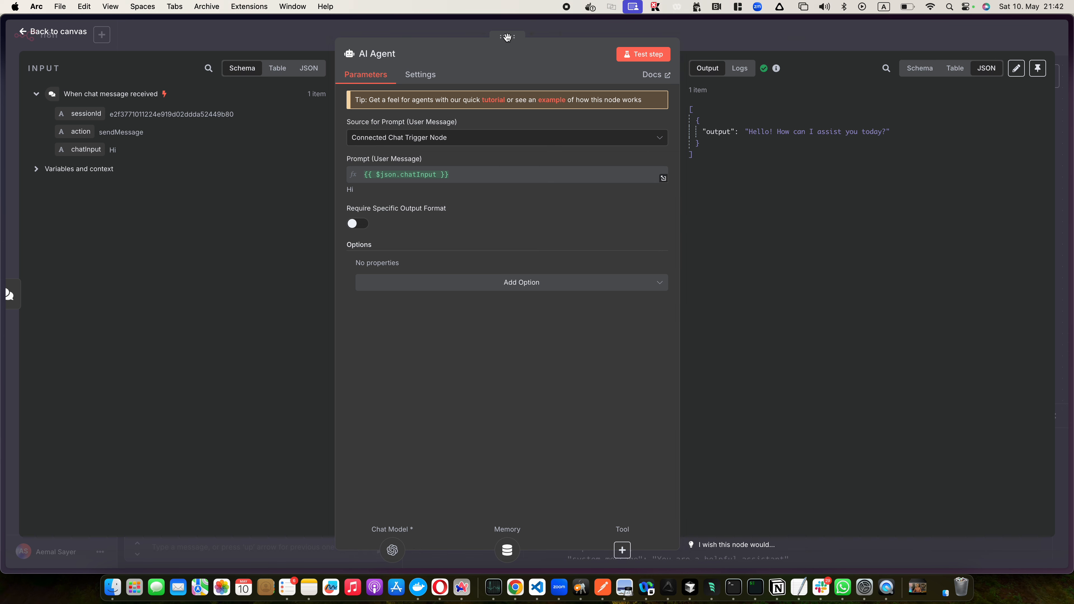
left_click_drag(757, 131, 874, 131)
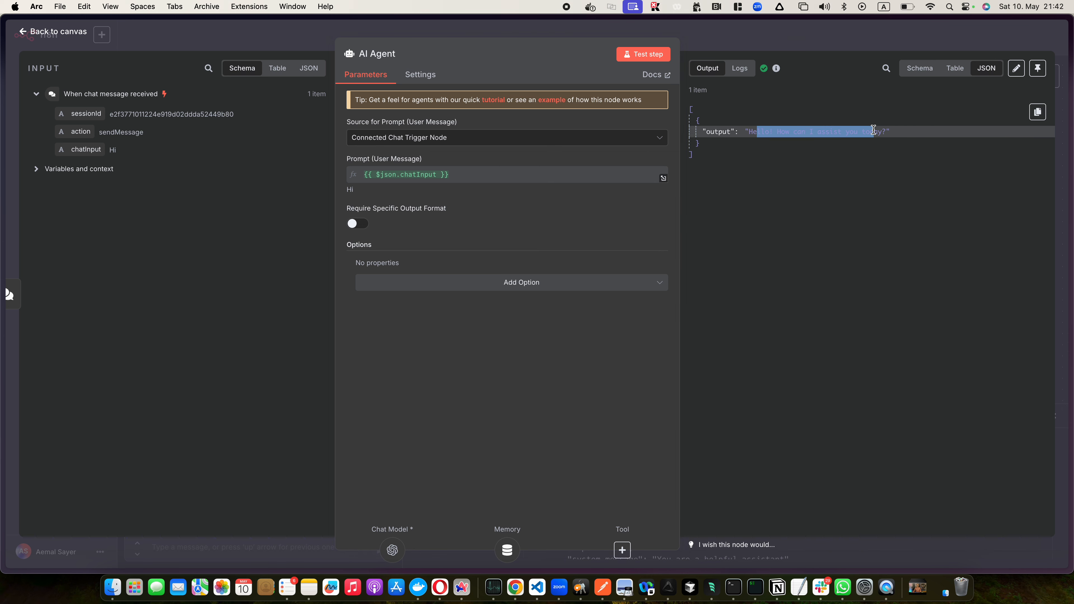
Step: Review the Simple Memory node's parameters and run data, and move the OpenAI Chat Model node slightly closer to the AI Agent
key("Escape")
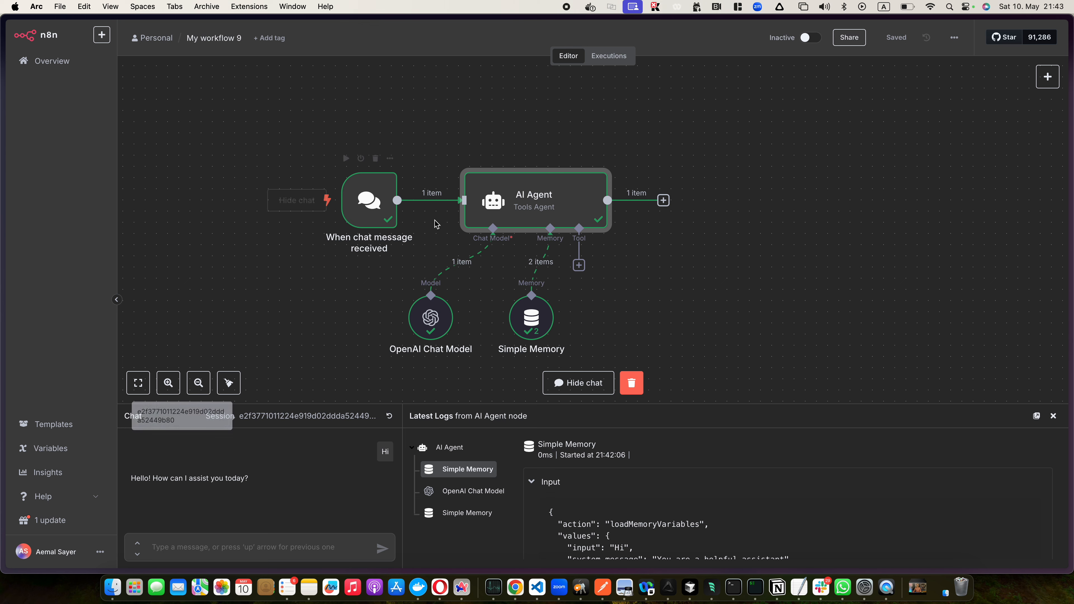
double_click(533, 328)
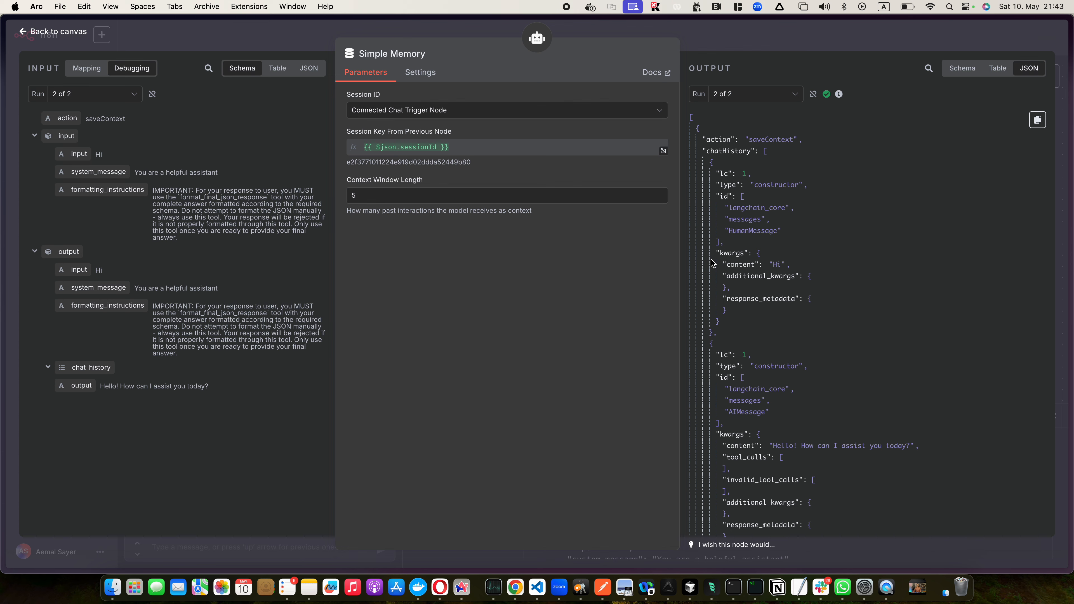
key("Escape")
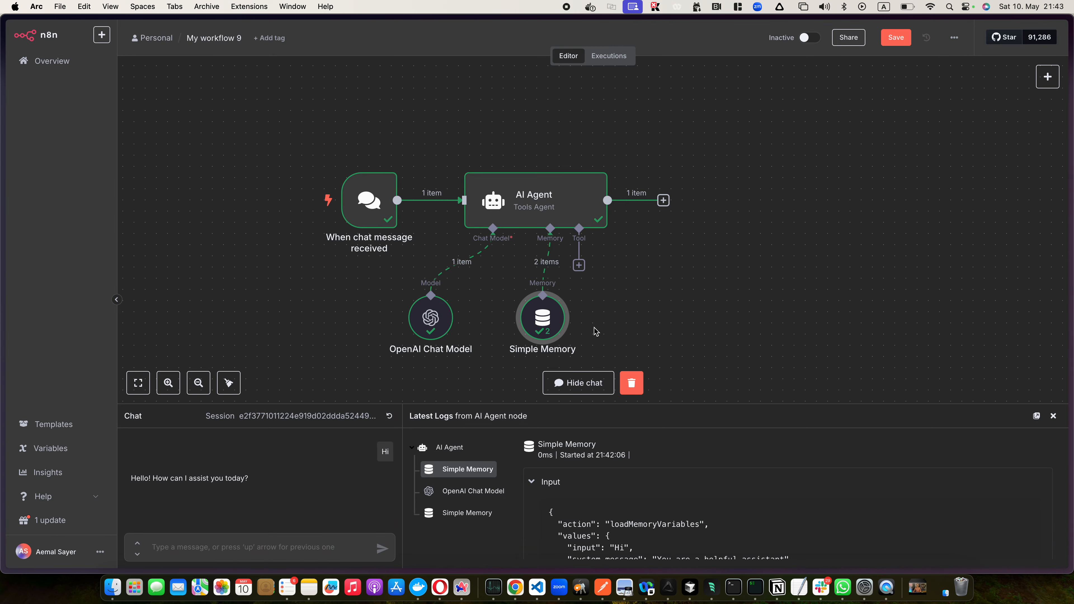
left_click_drag(432, 326, 447, 311)
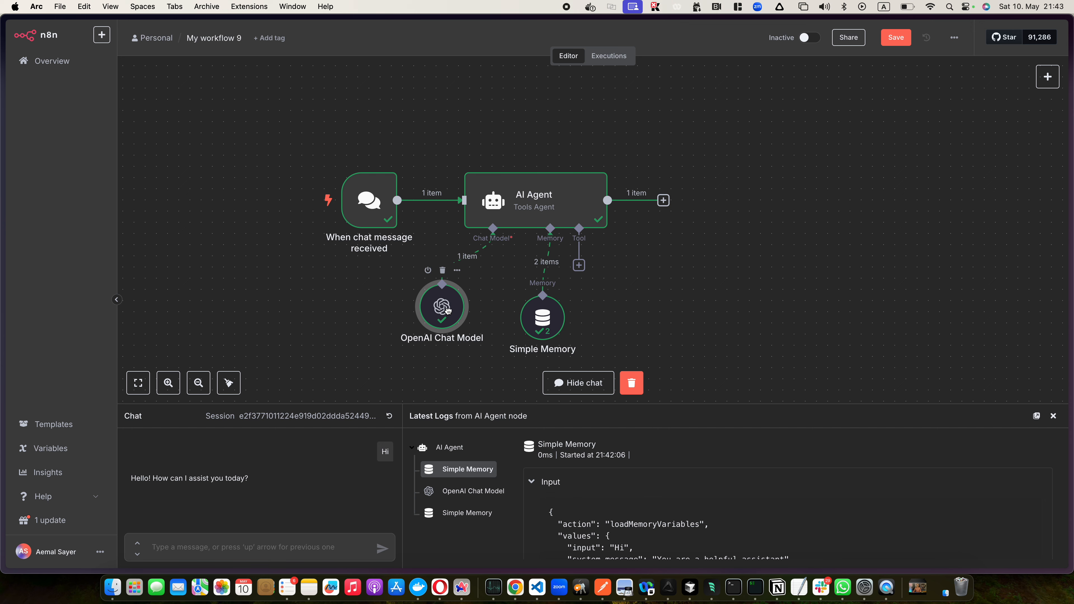
Step: Examine the AI Agent's input data in the Table and JSON views, and return to the Schema view
double_click(509, 210)
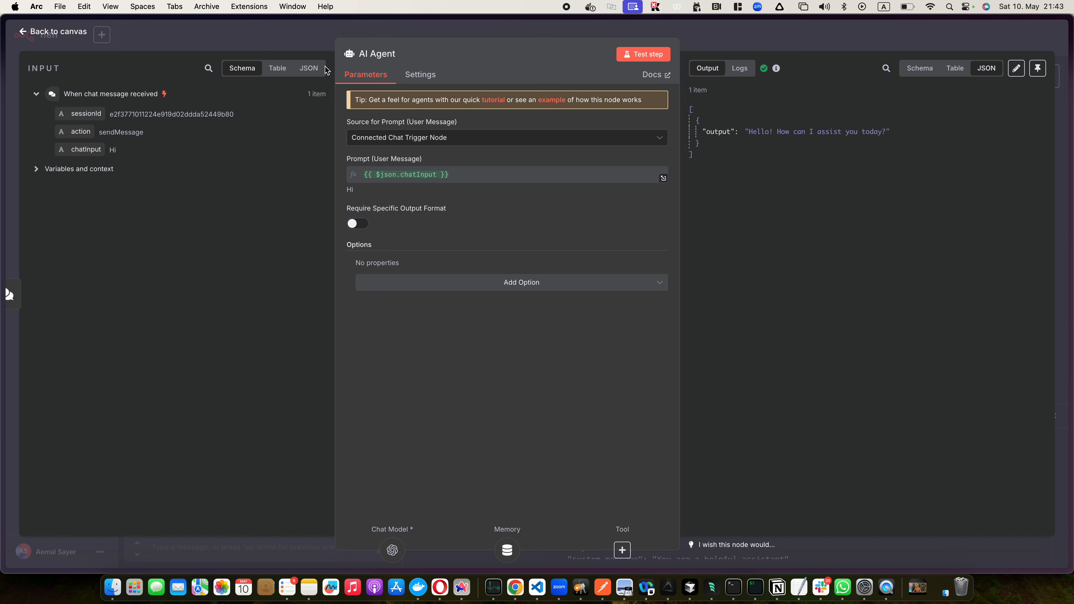
left_click(278, 69)
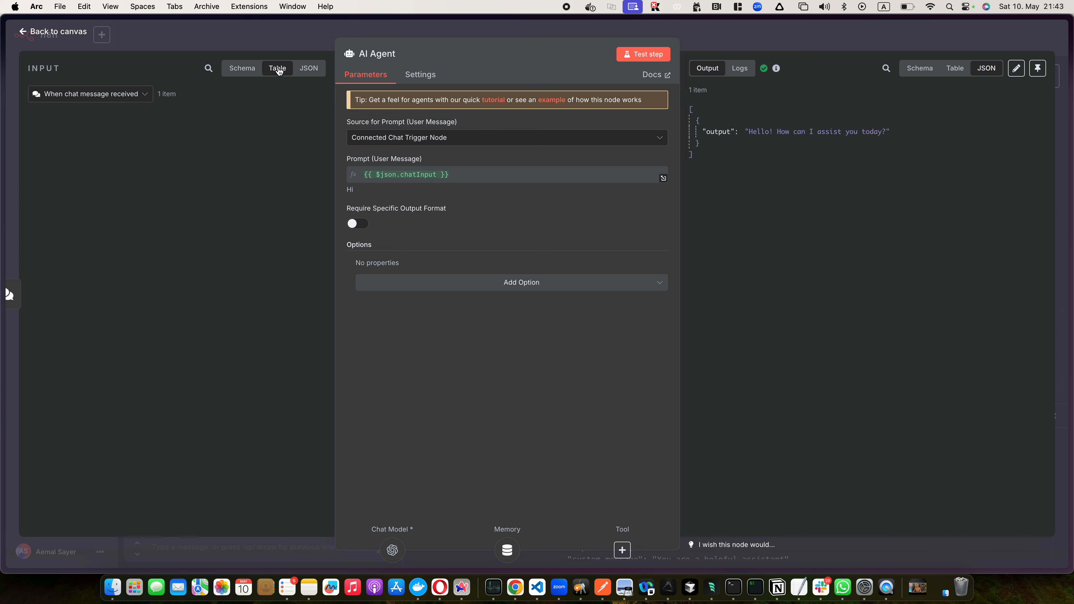
left_click(307, 70)
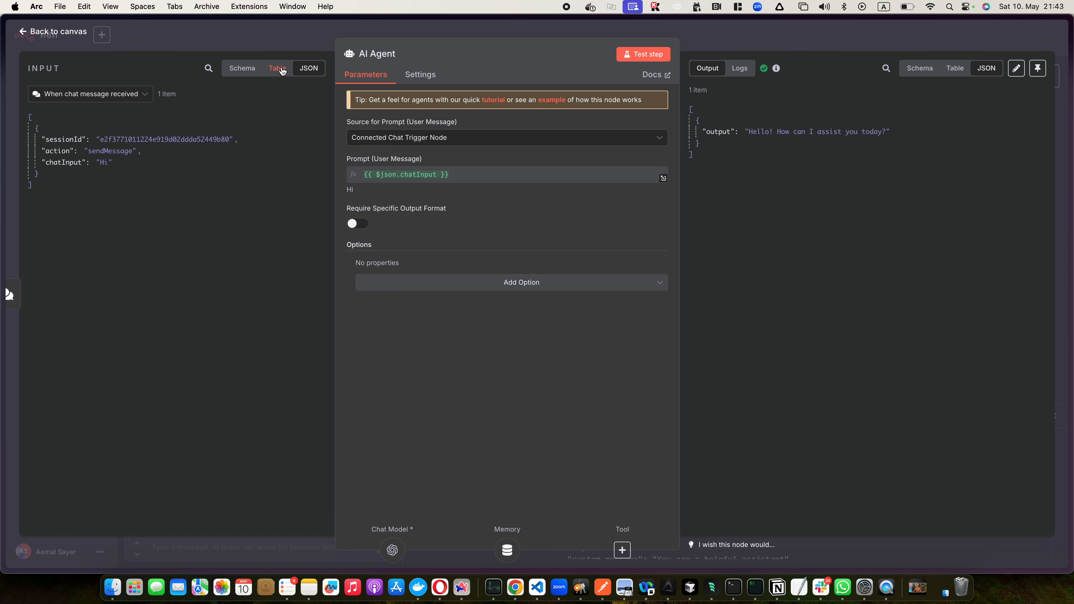
left_click(244, 70)
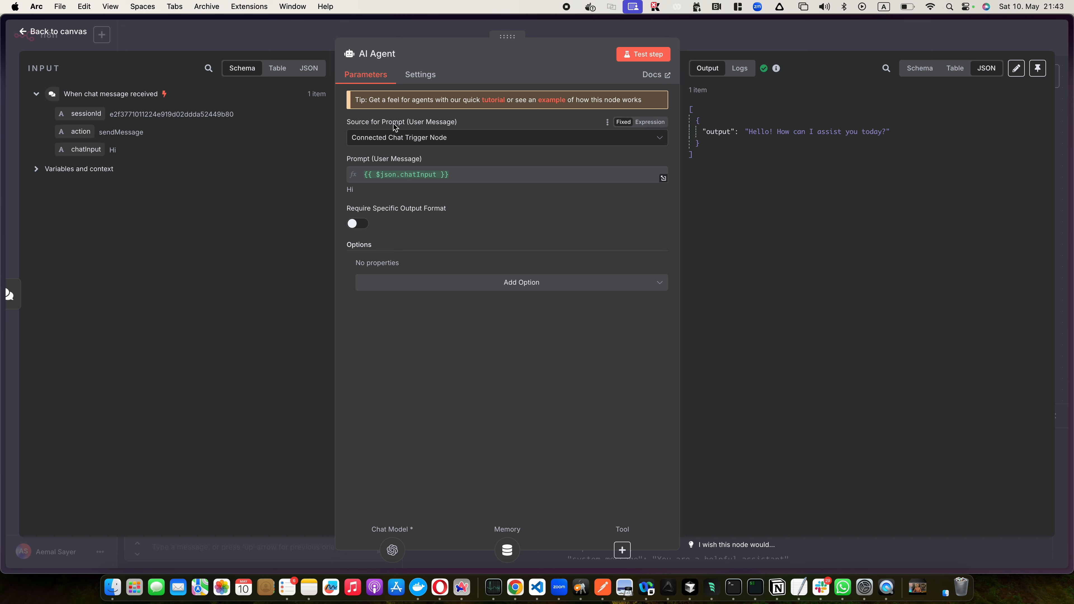
Step: Set the AI Agent's prompt source to "Define below" and enter "Can you please summarize the following?" followed by a blank line
left_click(383, 138)
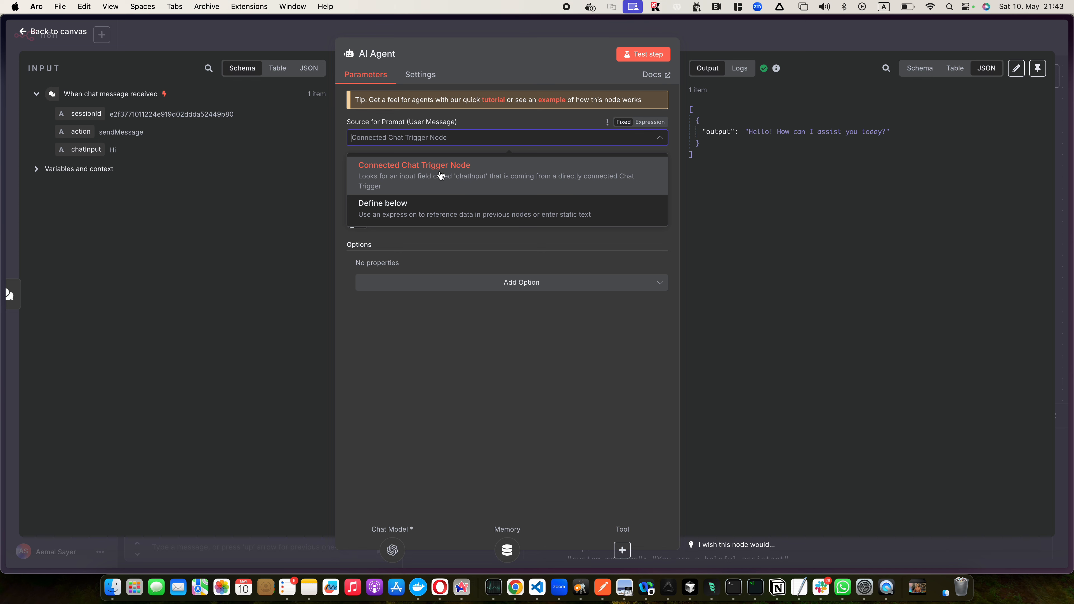
left_click(376, 207)
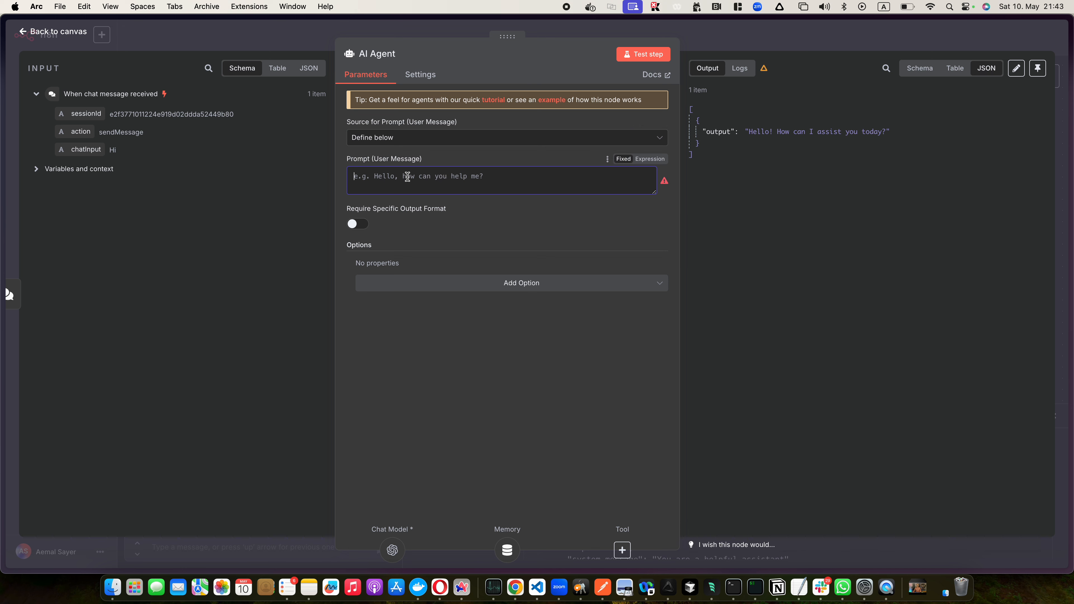
type("Su")
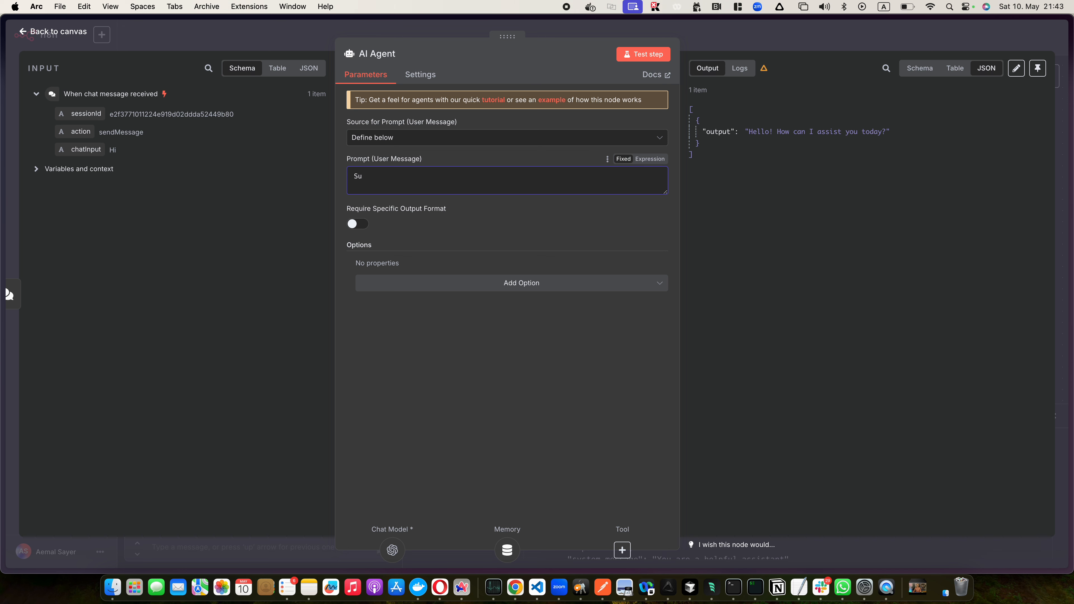
key("BackSpace")
key("BackSpace")
type("Can you please summarize the following")
key("Return")
key("Return")
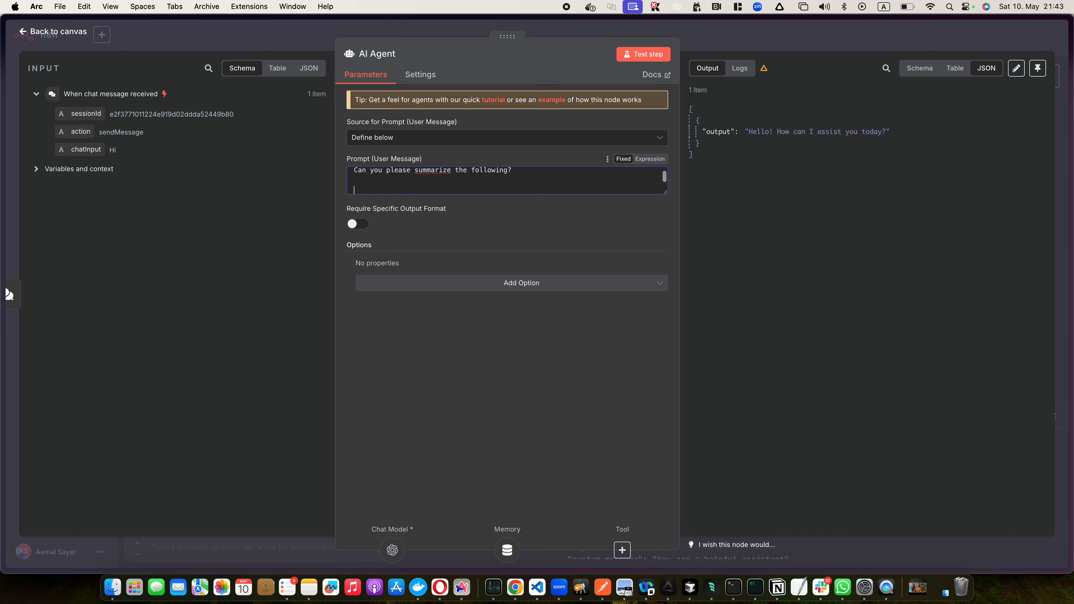